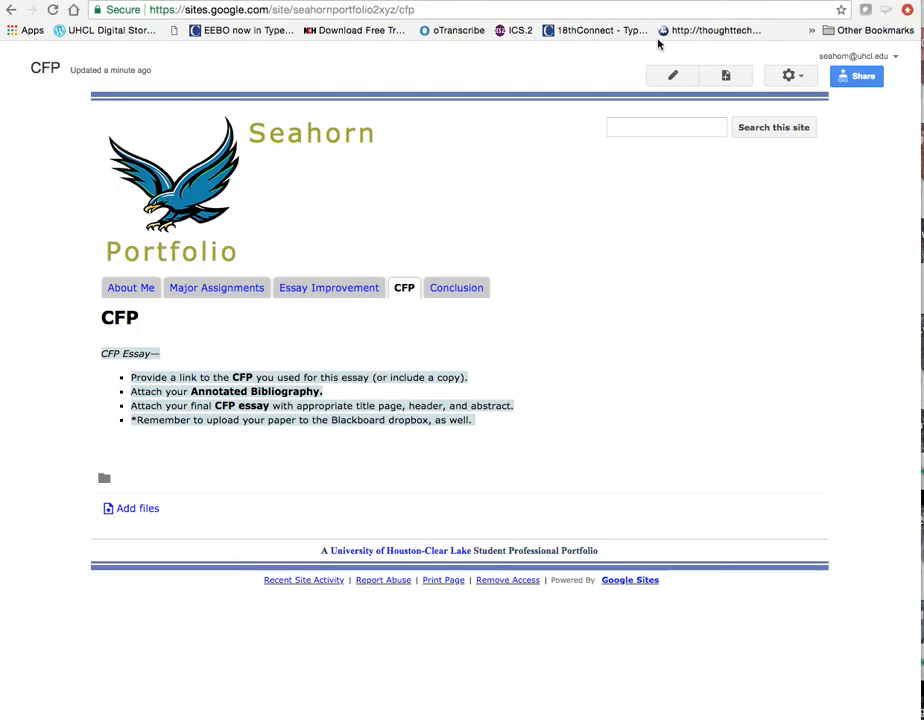
# - Switch the Seahorn Portfolio's CFP page into editing mode
pyautogui.click(673, 84)
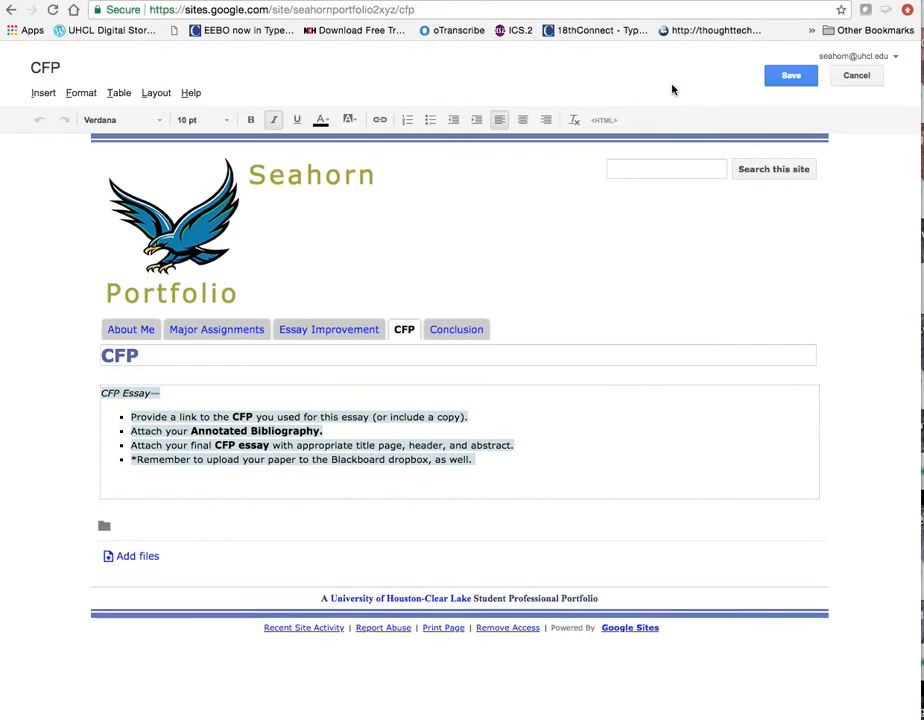
# - Place the cursor on the empty line below the bullet list, then go to the ACSJ2018 call for papers tab
pyautogui.click(432, 485)
pyautogui.click(619, 1)
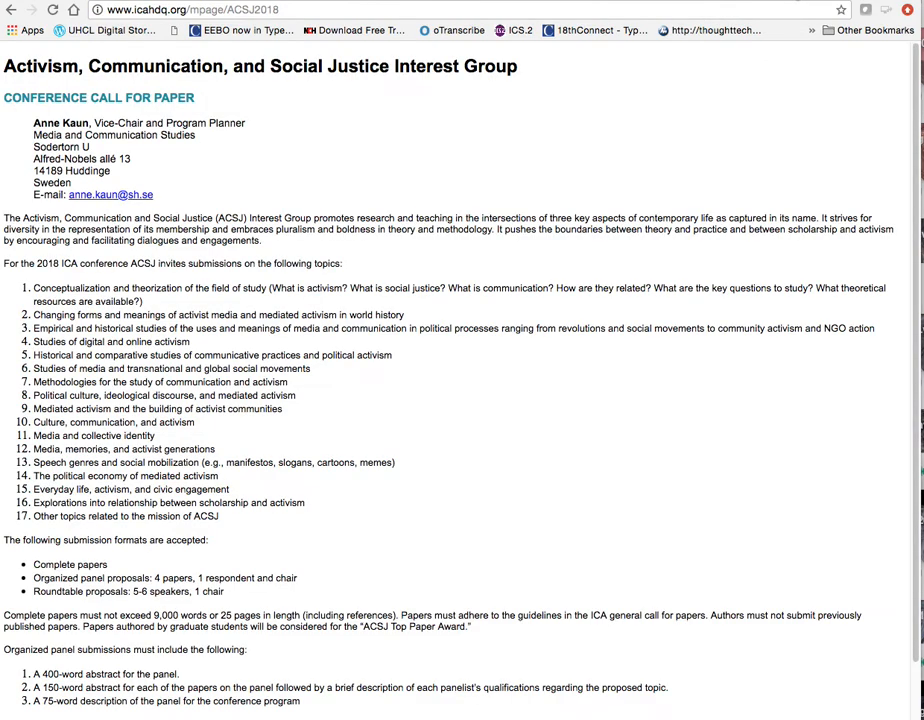
pyautogui.click(285, 9)
pyautogui.press('super+c')
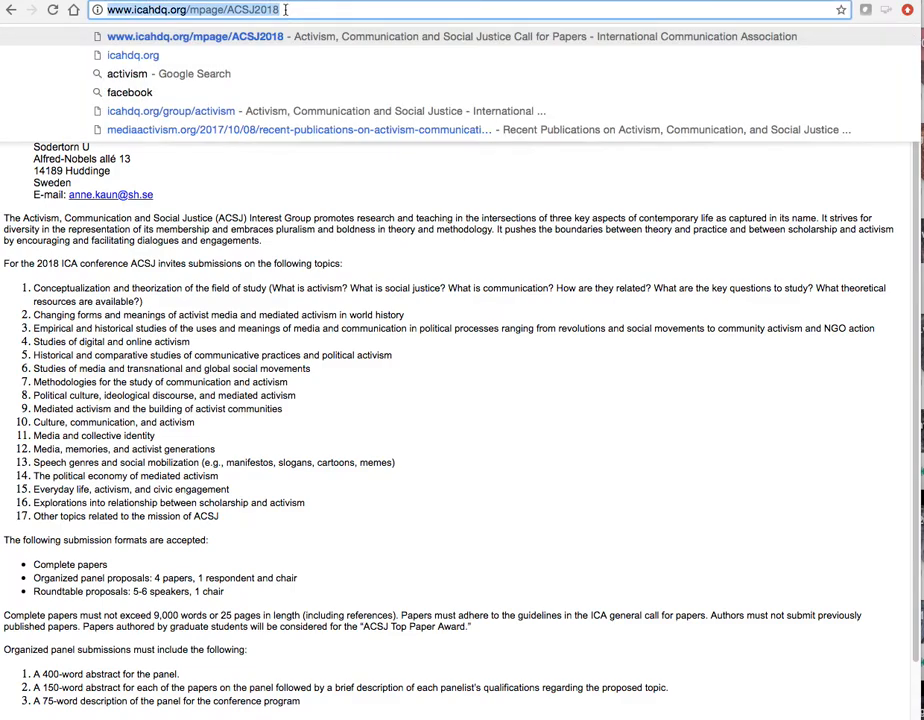
pyautogui.click(416, 306)
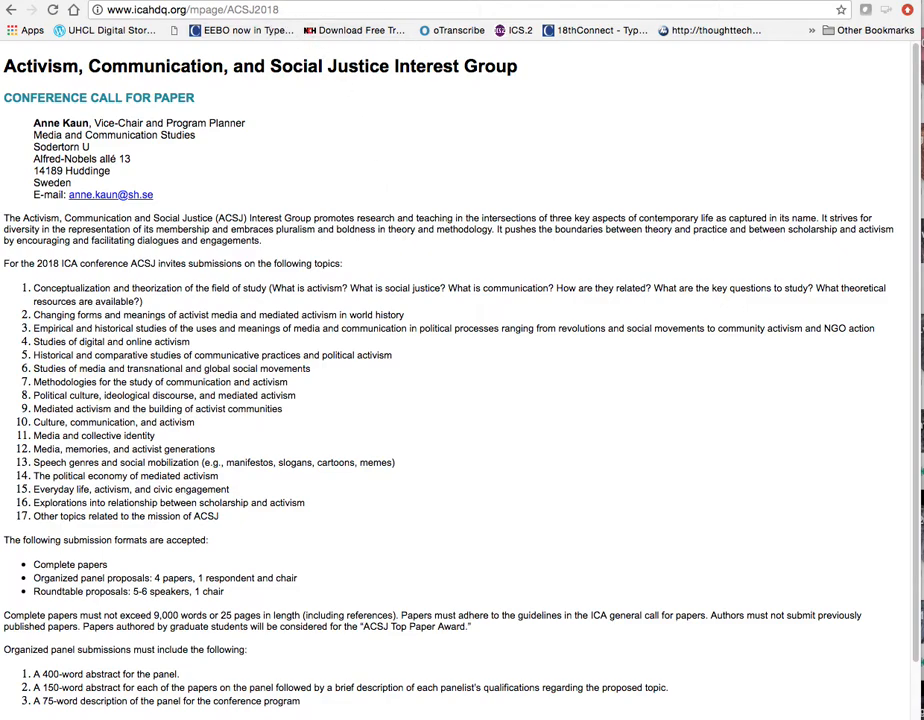
pyautogui.click(370, 1)
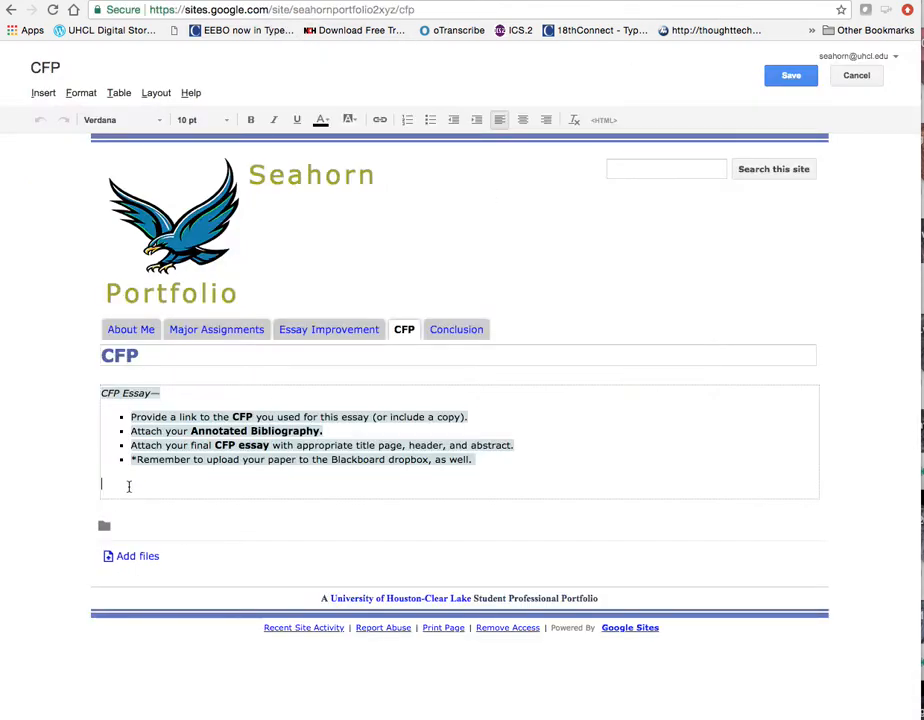
pyautogui.press('super+v')
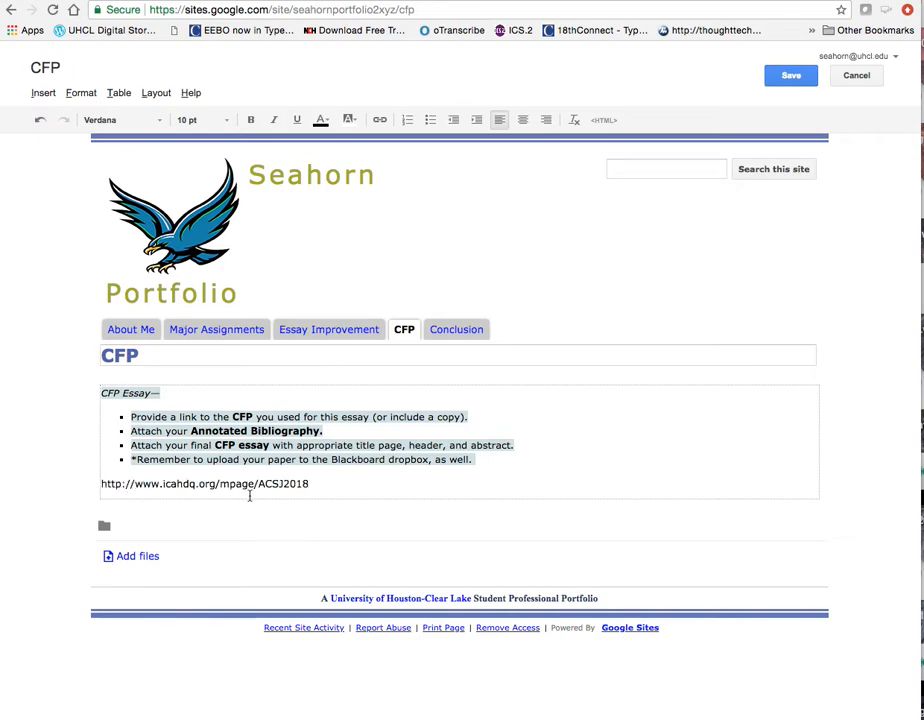
pyautogui.click(102, 485)
pyautogui.click(306, 484)
pyautogui.moveTo(306, 484); pyautogui.dragTo(100, 487)
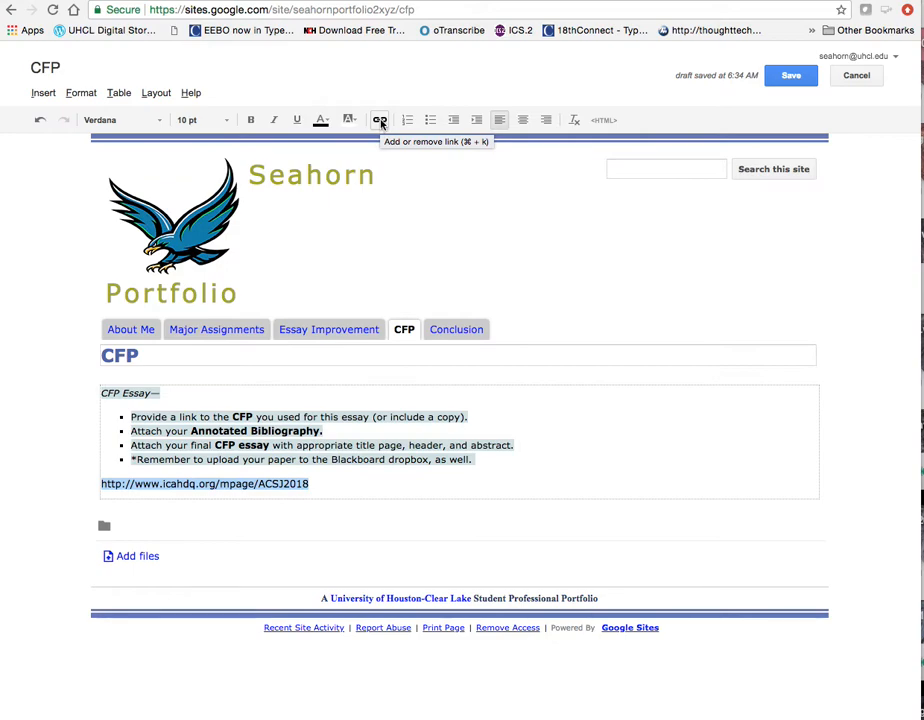
# - Make the pasted ACSJ2018 address a hyperlink and dismiss its link preview
pyautogui.click(380, 121)
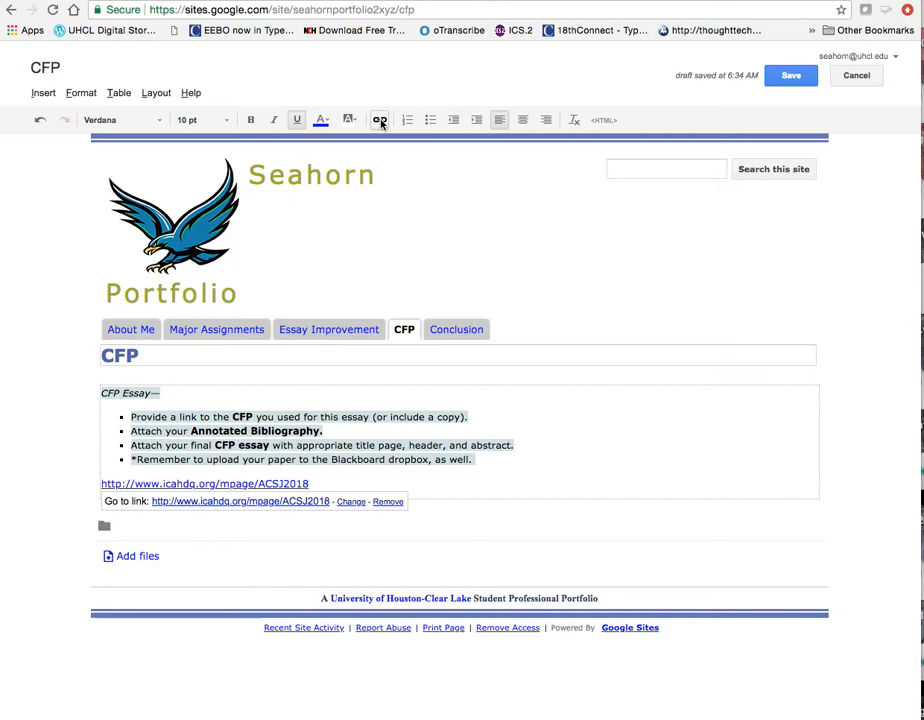
pyautogui.tripleClick(244, 488)
pyautogui.click(346, 473)
pyautogui.click(532, 482)
pyautogui.tripleClick(132, 488)
pyautogui.press('super+c')
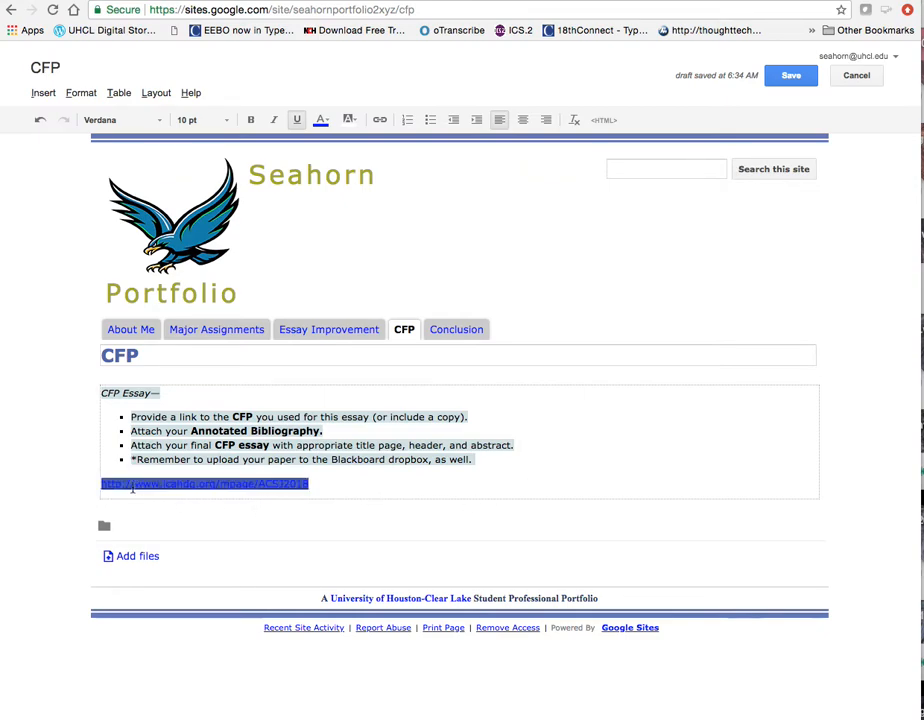
pyautogui.click(378, 479)
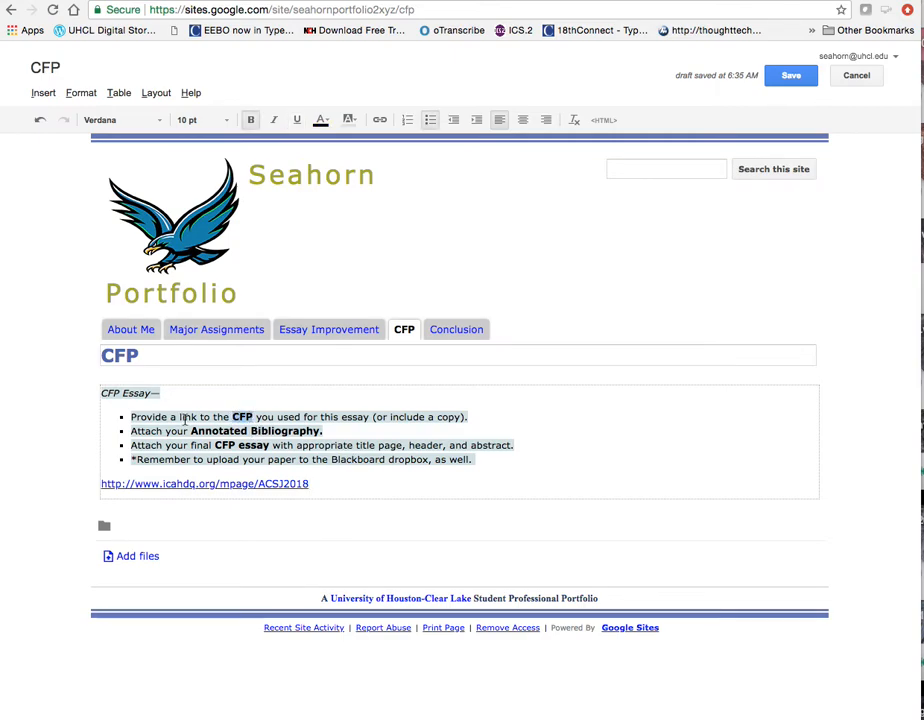
# - Hyperlink the first bullet's word 'link' to the ACSJ2018 address, opening in a new window
pyautogui.doubleClick(187, 417)
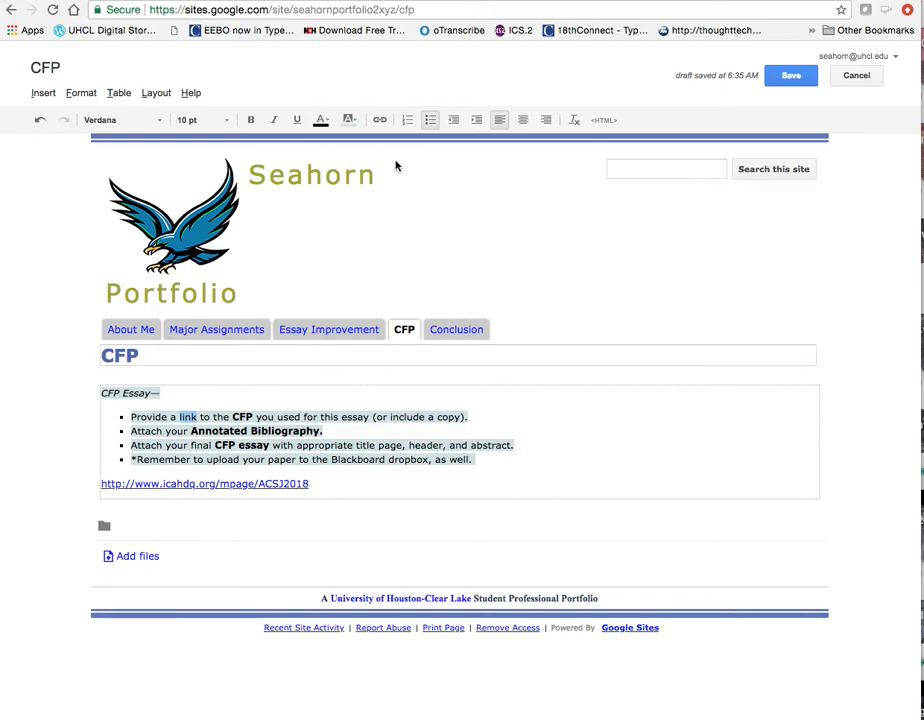
pyautogui.click(380, 121)
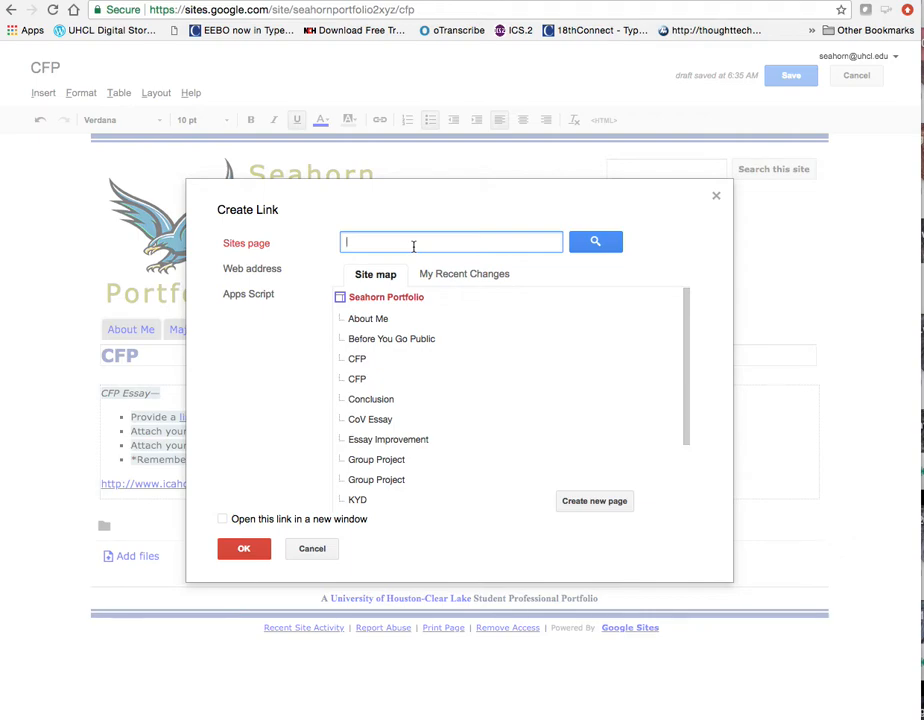
pyautogui.click(265, 271)
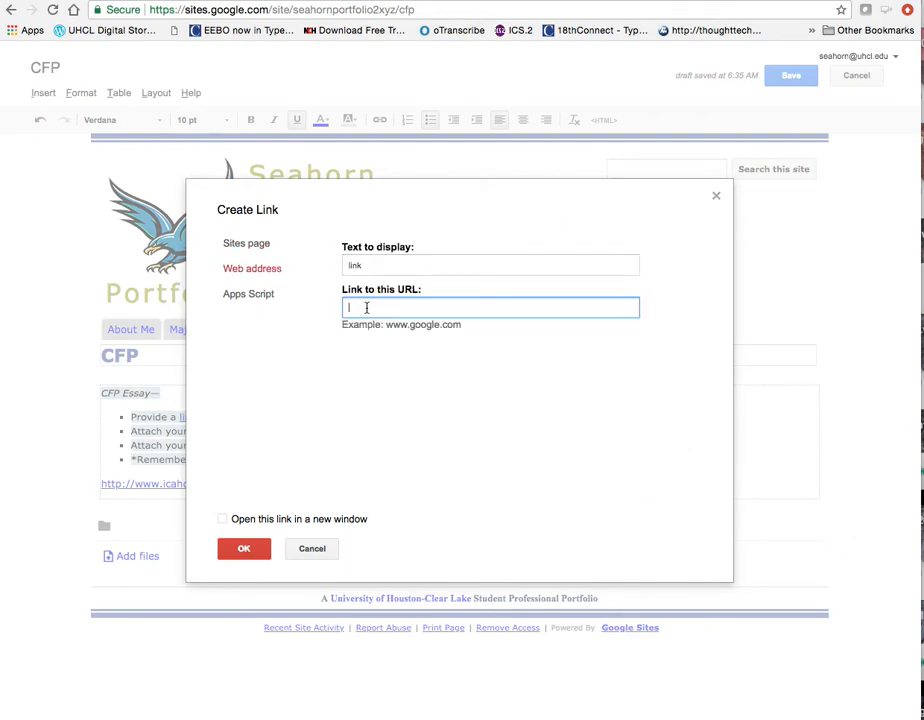
pyautogui.press('super+v')
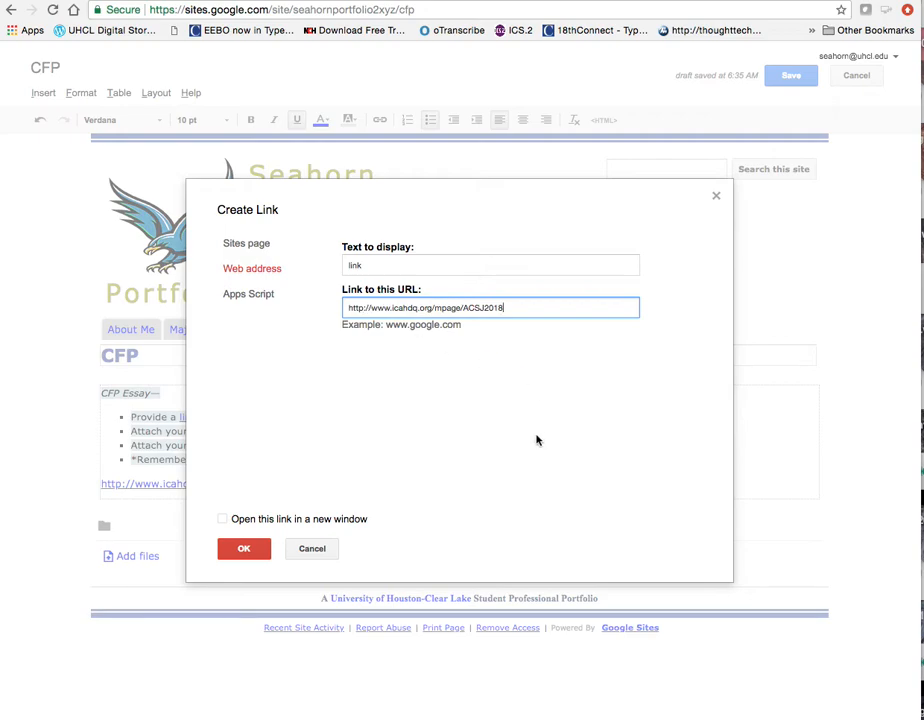
pyautogui.click(222, 519)
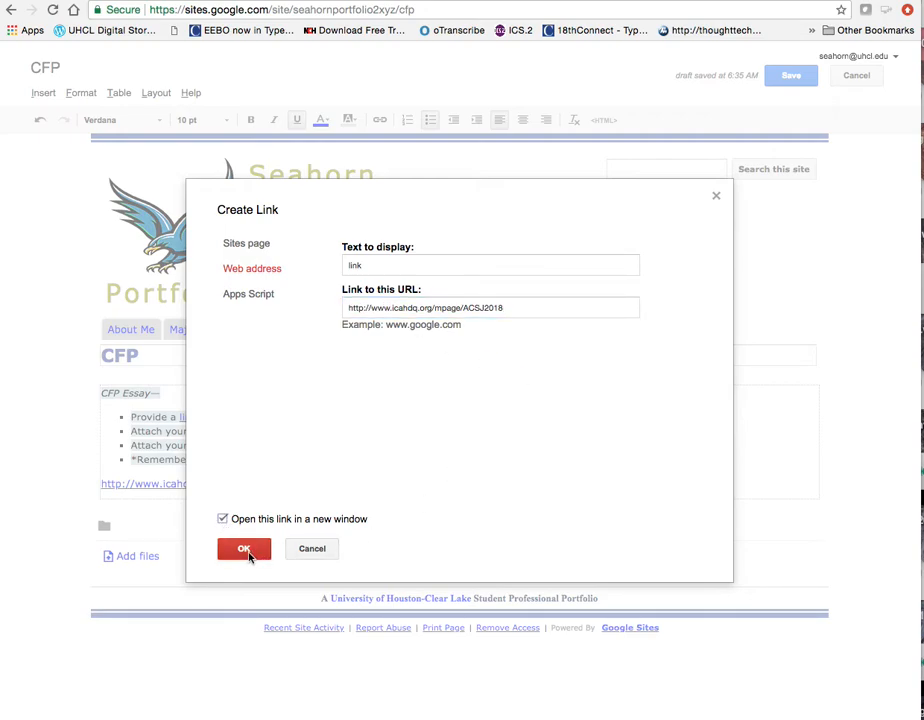
pyautogui.click(245, 550)
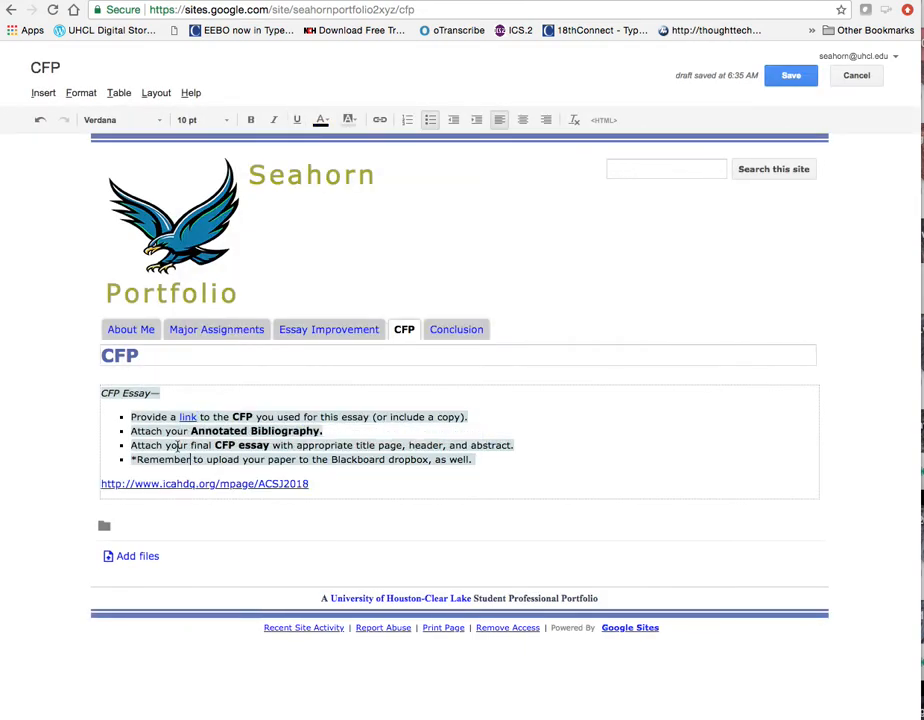
# - Save the CFP page with its newly hyperlinked word 'link'
pyautogui.doubleClick(194, 418)
pyautogui.click(791, 77)
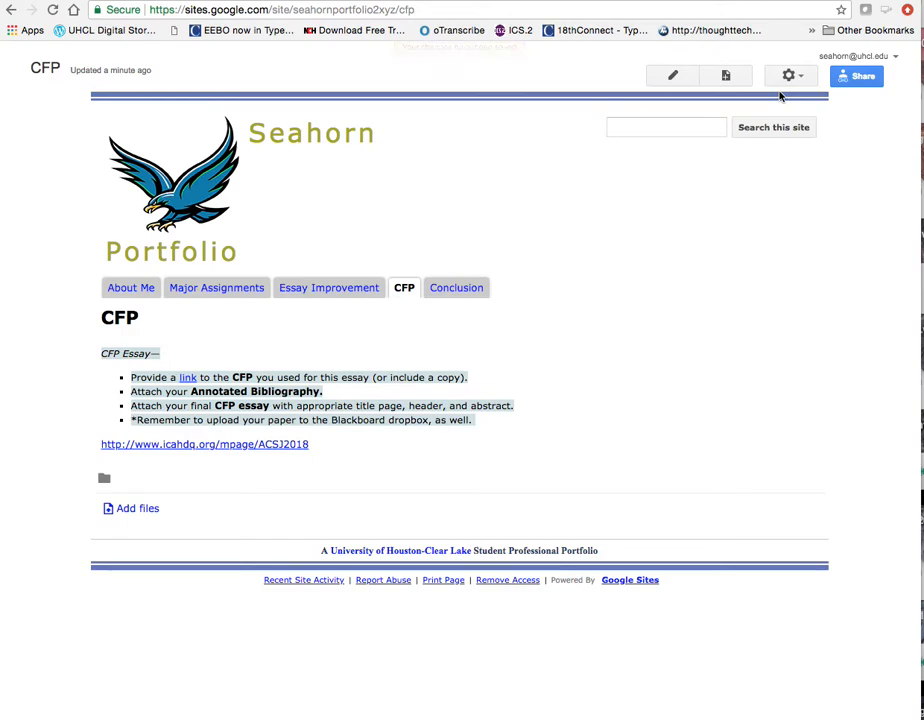
# - Re-enter edit mode and delete the standalone ACSJ2018 address line
pyautogui.click(677, 78)
pyautogui.click(322, 486)
pyautogui.moveTo(322, 486); pyautogui.dragTo(93, 487)
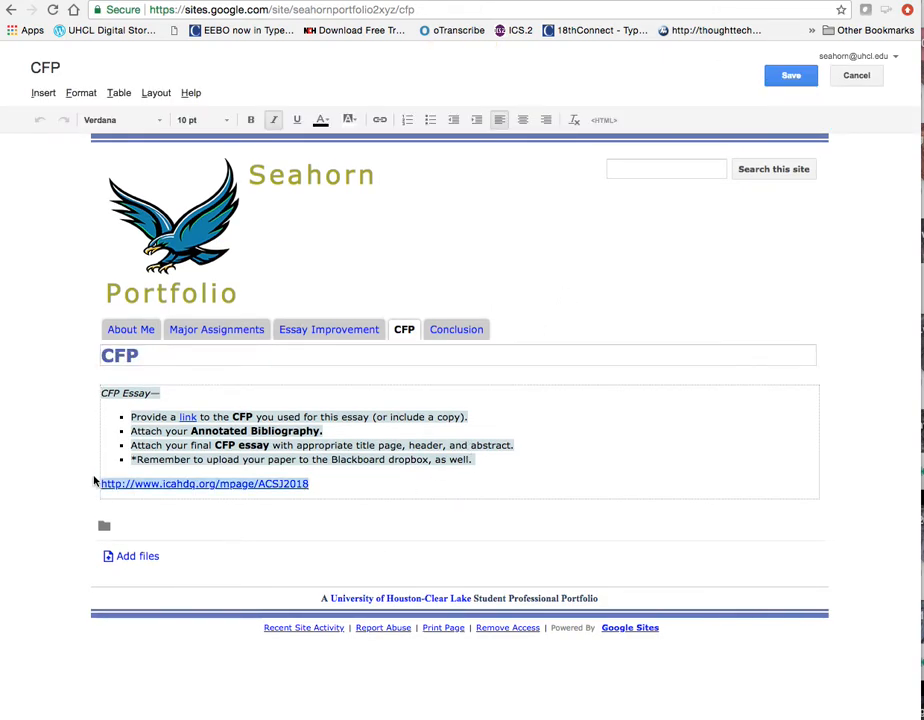
pyautogui.press('BackSpace')
# - Remove the hyperlink from the word 'link', save the CFP page, and go to About Me
pyautogui.doubleClick(187, 417)
pyautogui.click(185, 417)
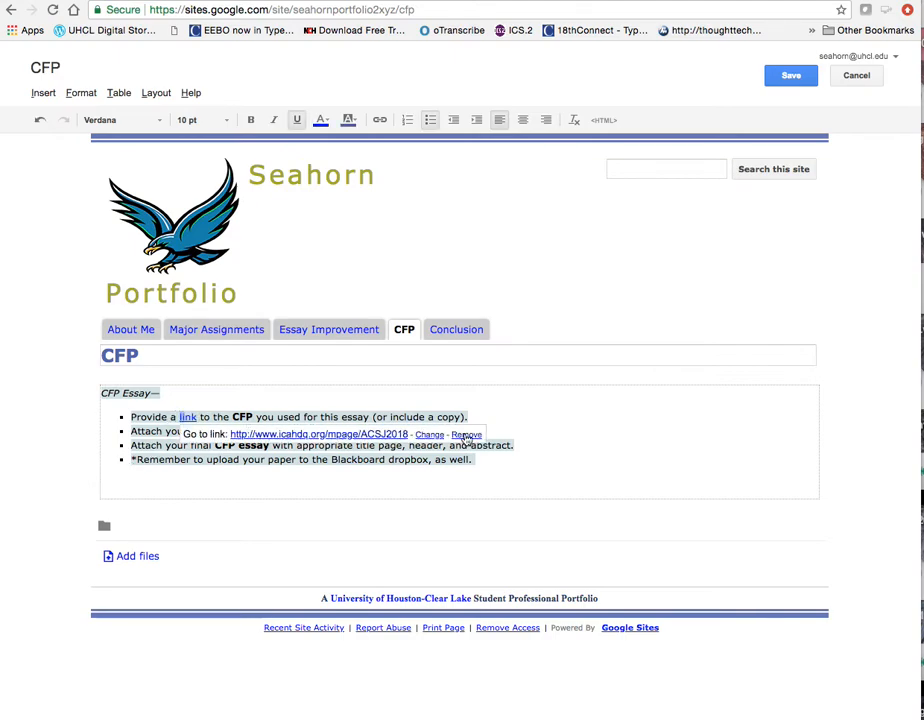
pyautogui.click(466, 436)
pyautogui.click(790, 80)
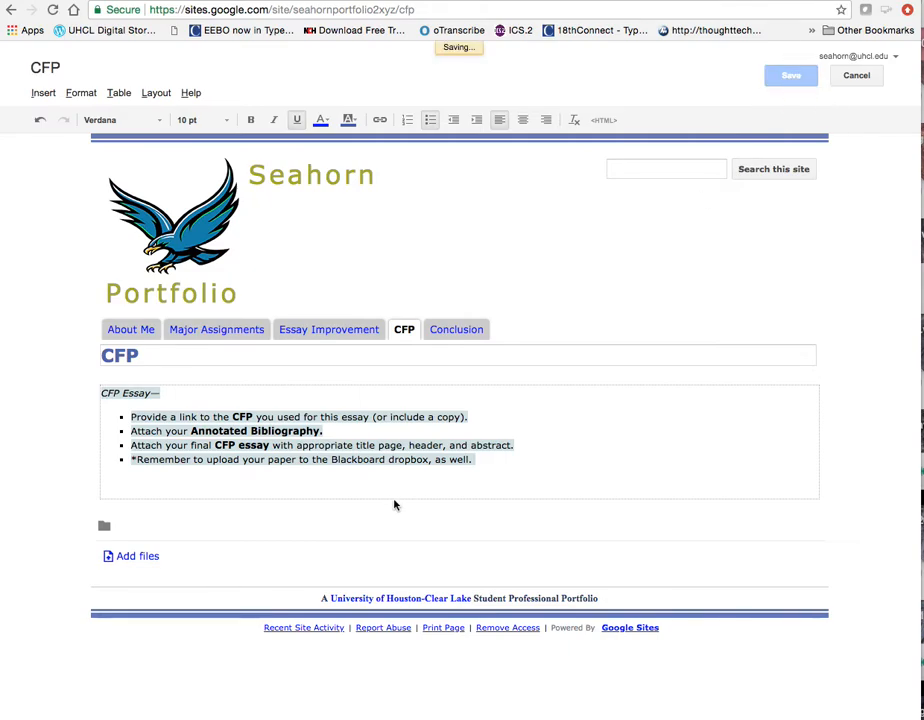
pyautogui.click(114, 288)
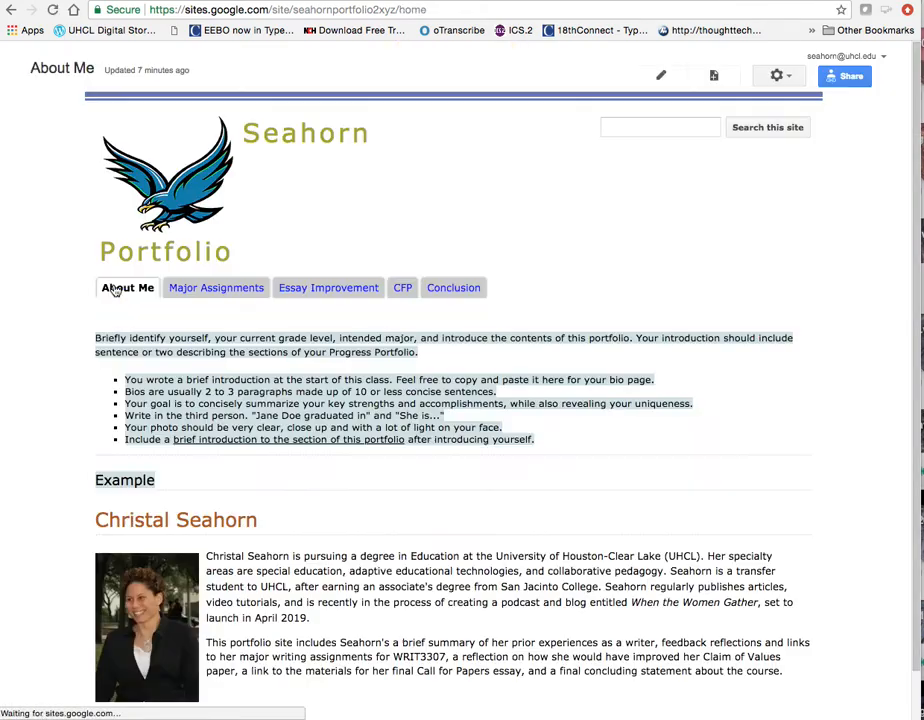
pyautogui.scroll(-1, 208, 398)
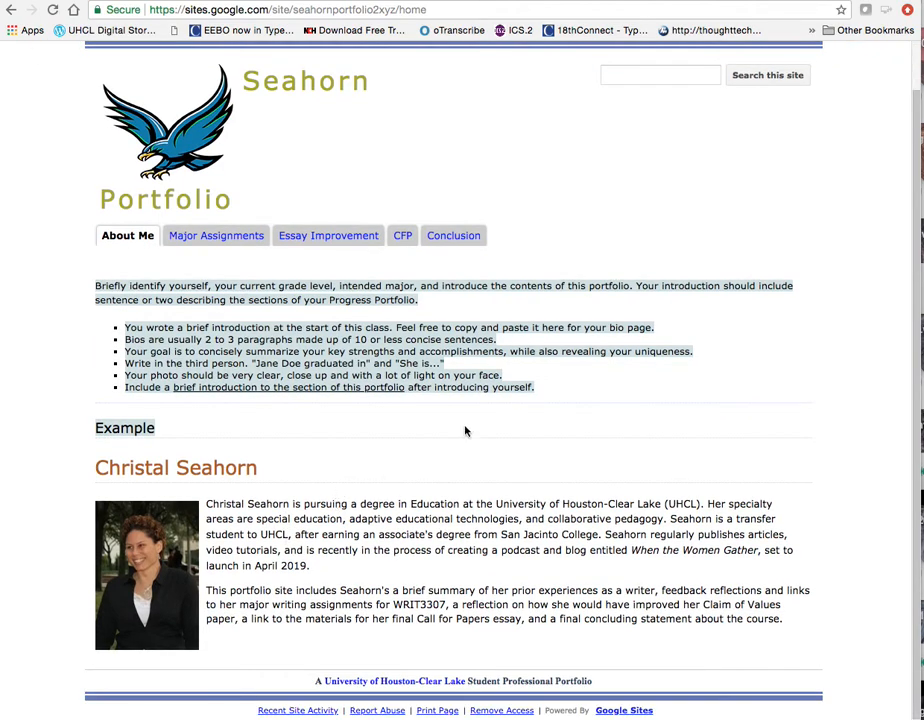
pyautogui.scroll(1, 658, 326)
pyautogui.click(658, 77)
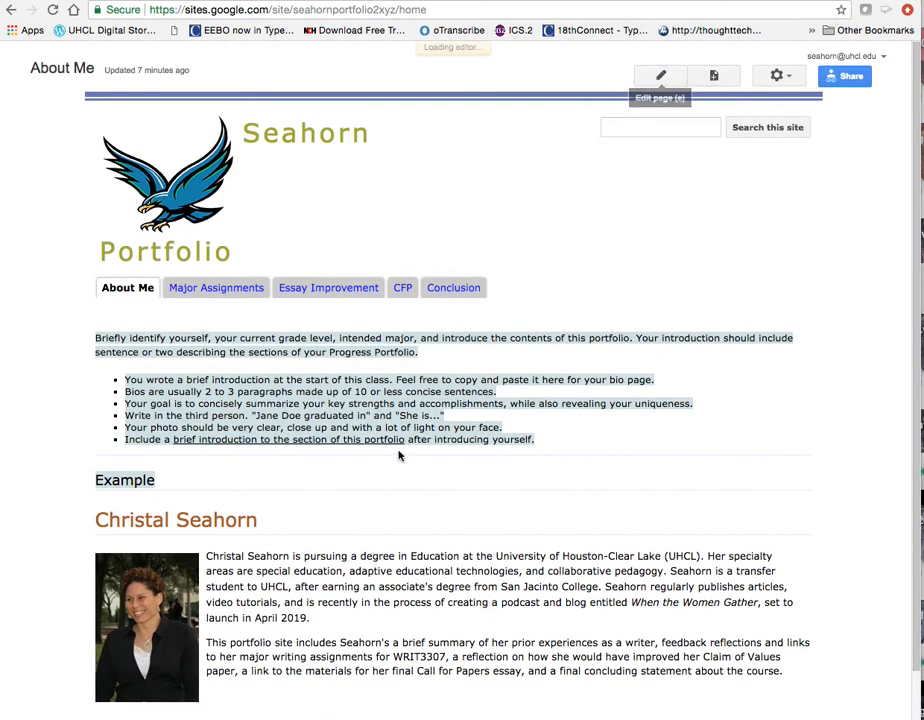
pyautogui.scroll(-1, 406, 446)
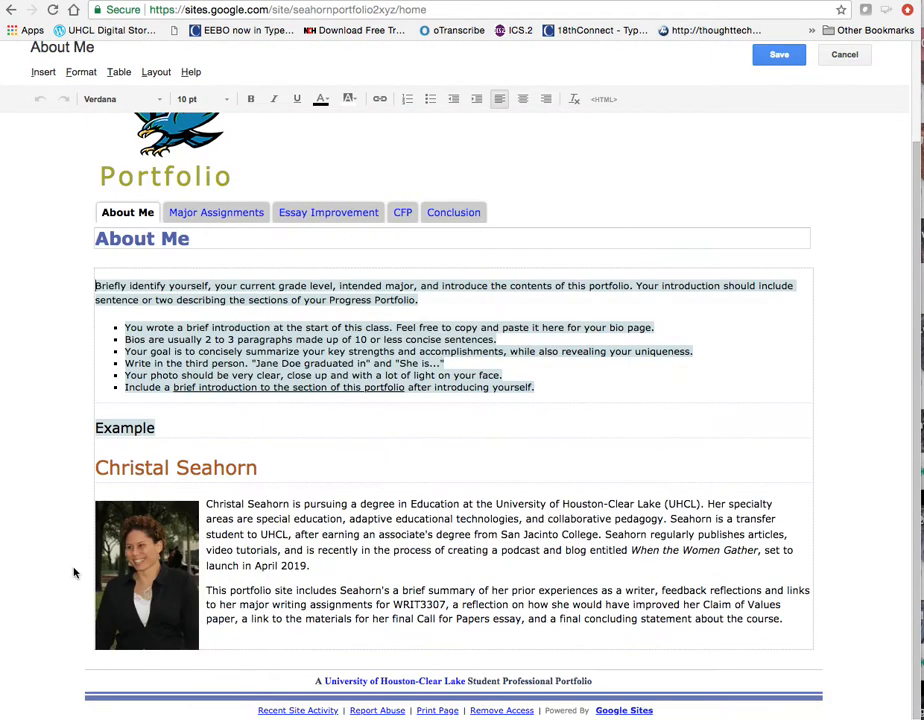
pyautogui.click(140, 556)
pyautogui.click(424, 664)
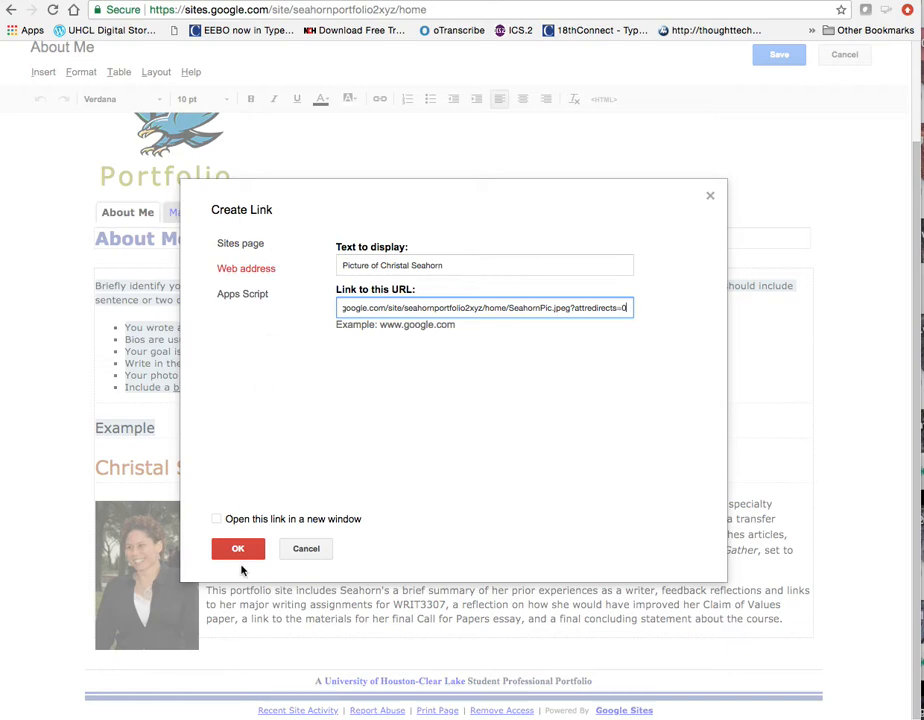
pyautogui.click(305, 549)
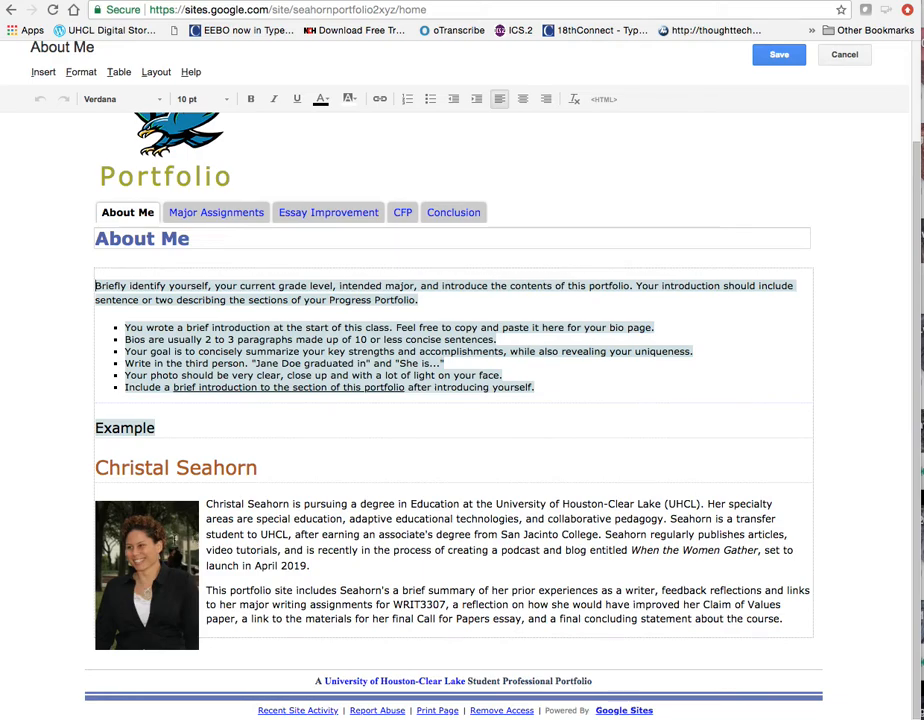
# - Remove the old bio photo and place the cursor before the biography paragraph
pyautogui.click(182, 540)
pyautogui.click(434, 686)
pyautogui.click(103, 531)
# - Insert the first uploaded headshot with profile-picture alt text naming the site owner
pyautogui.click(43, 73)
pyautogui.click(84, 118)
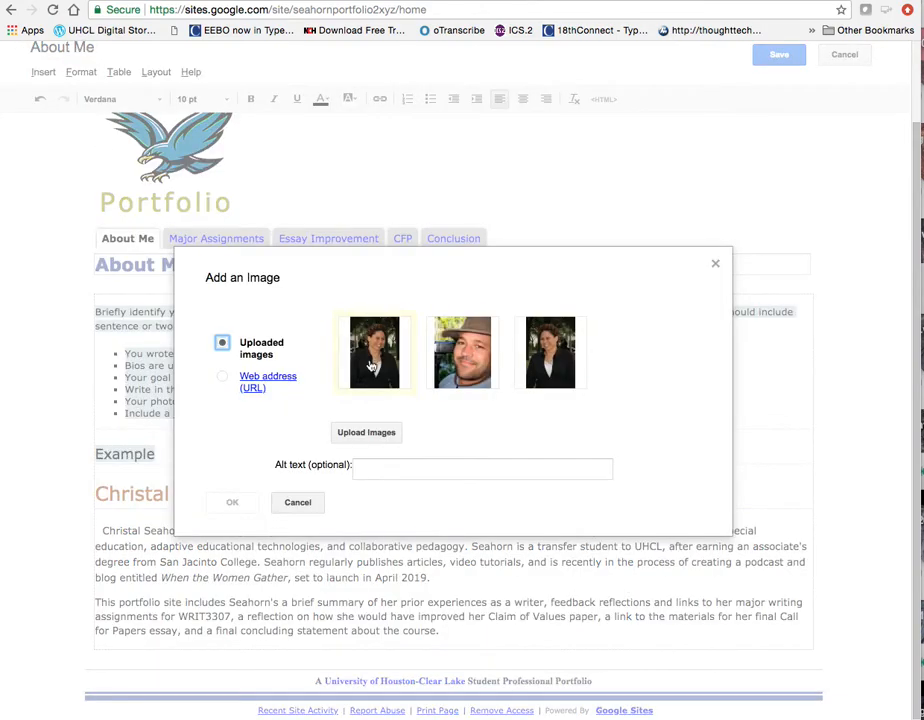
pyautogui.click(370, 367)
pyautogui.click(396, 471)
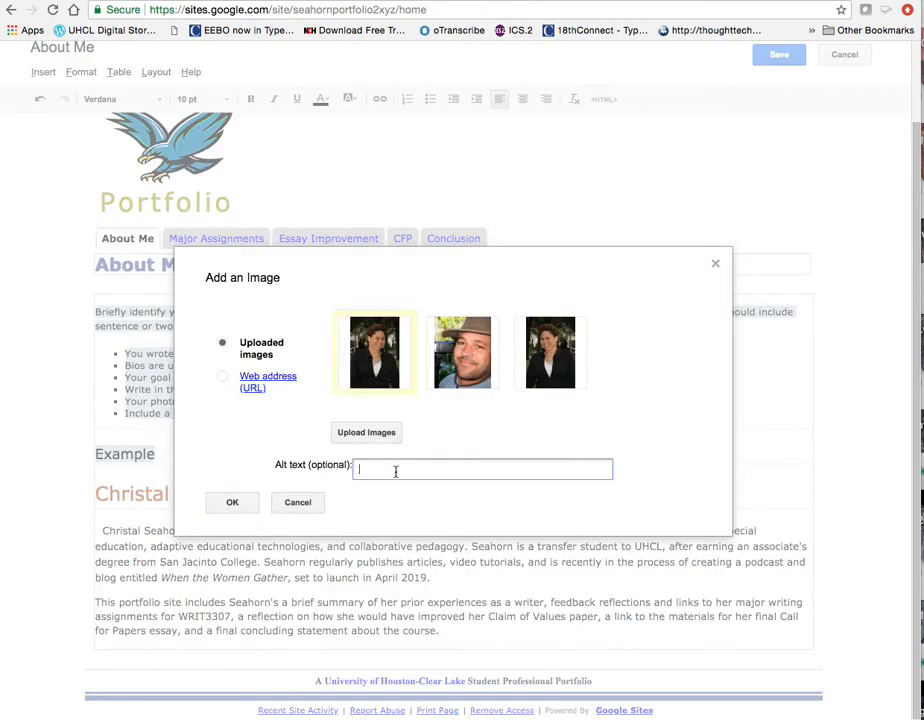
pyautogui.write('Profile Pic ture of Cheistal Seahorn')
pyautogui.click(232, 503)
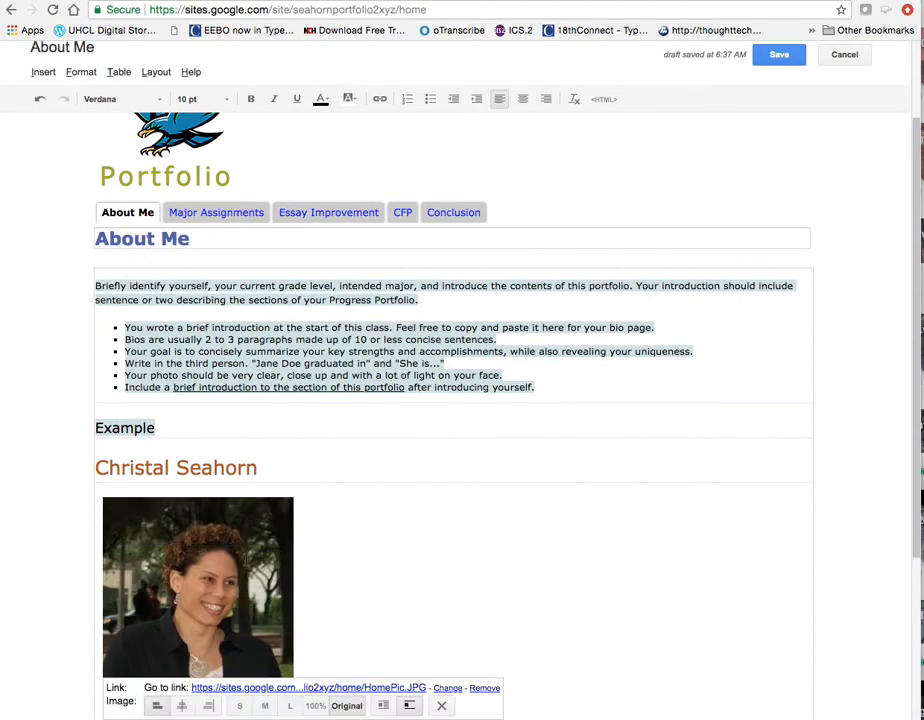
# - Set the headshot to small size, wrap the bio text beside it, and save About Me
pyautogui.click(239, 705)
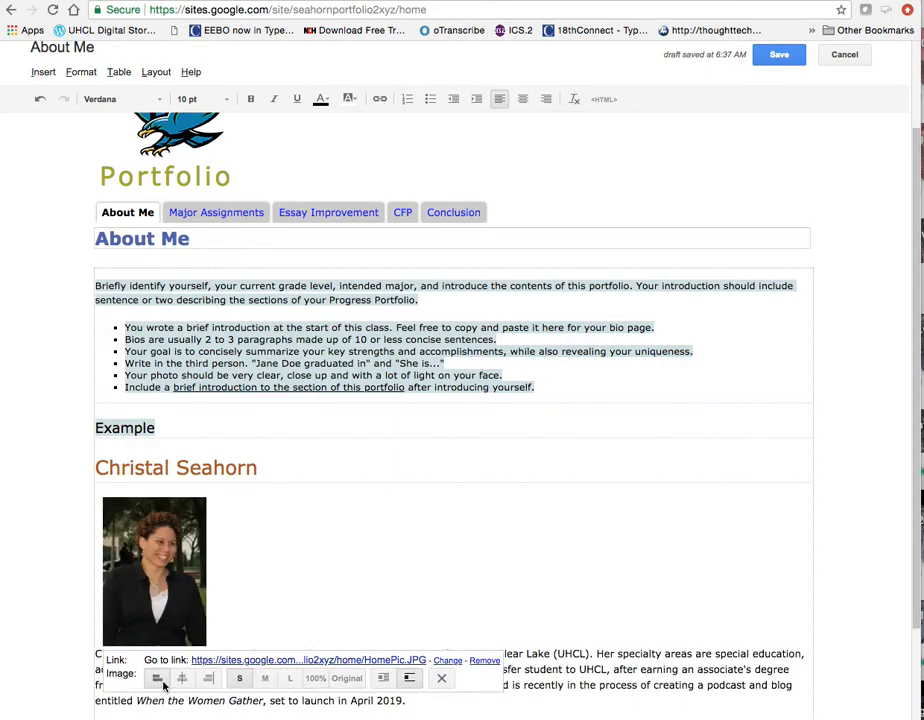
pyautogui.click(383, 678)
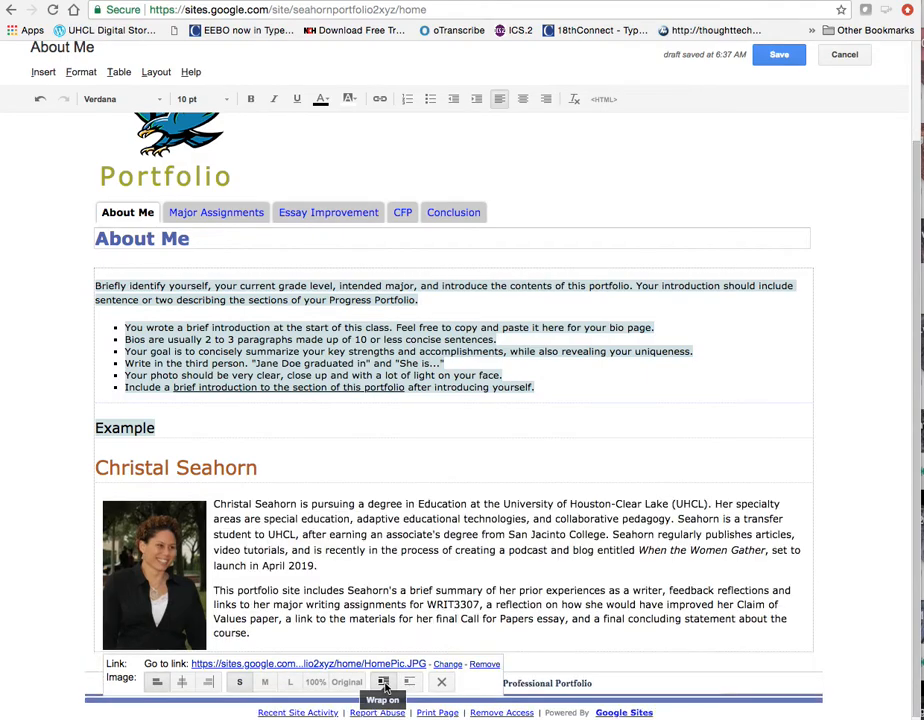
pyautogui.click(441, 590)
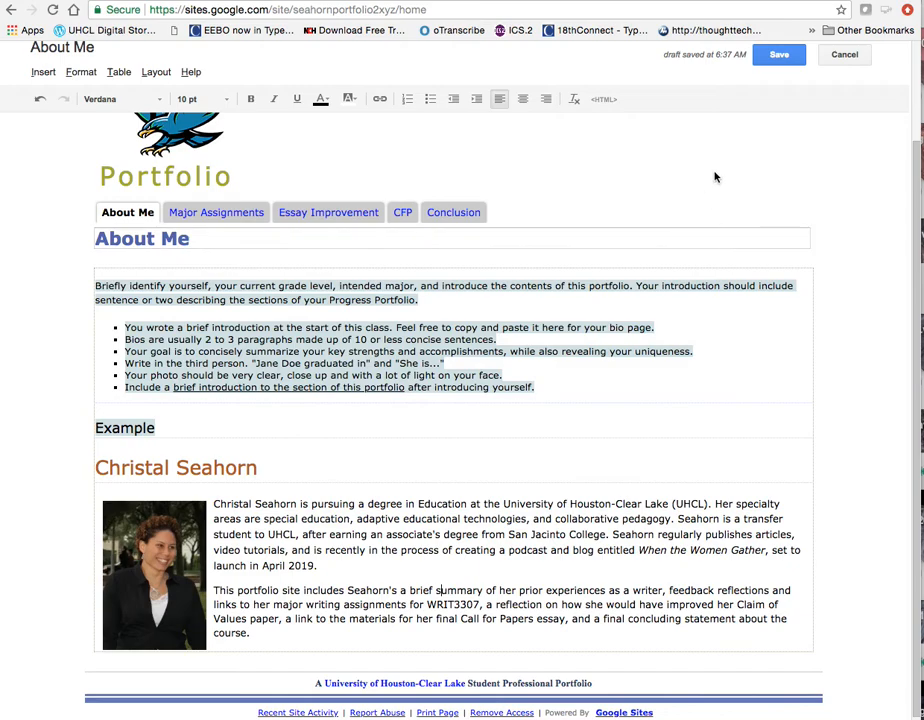
pyautogui.click(770, 62)
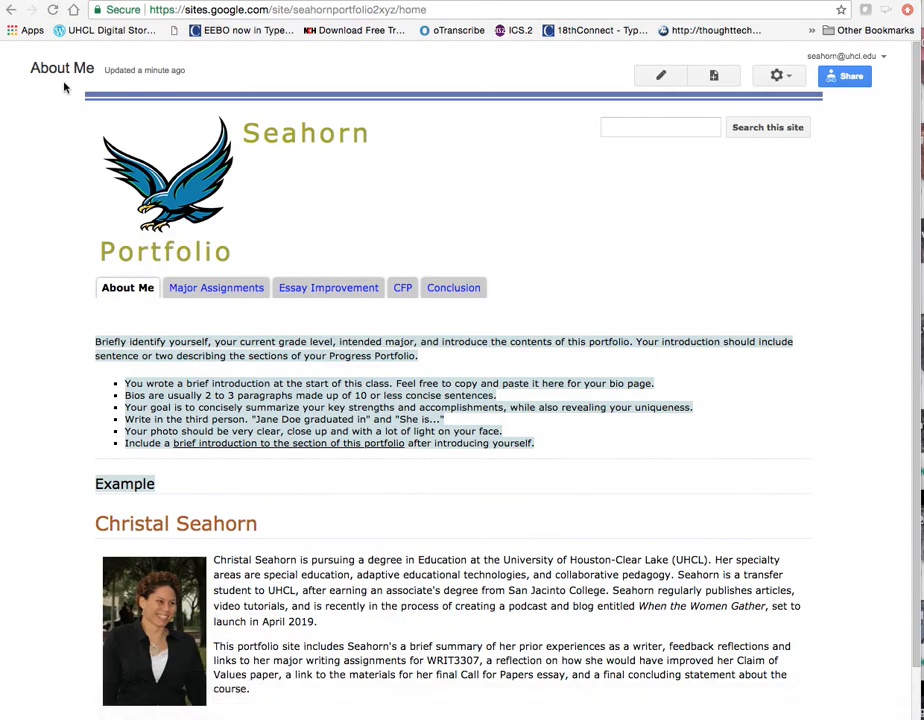
pyautogui.click(45, 0)
pyautogui.click(41, 57)
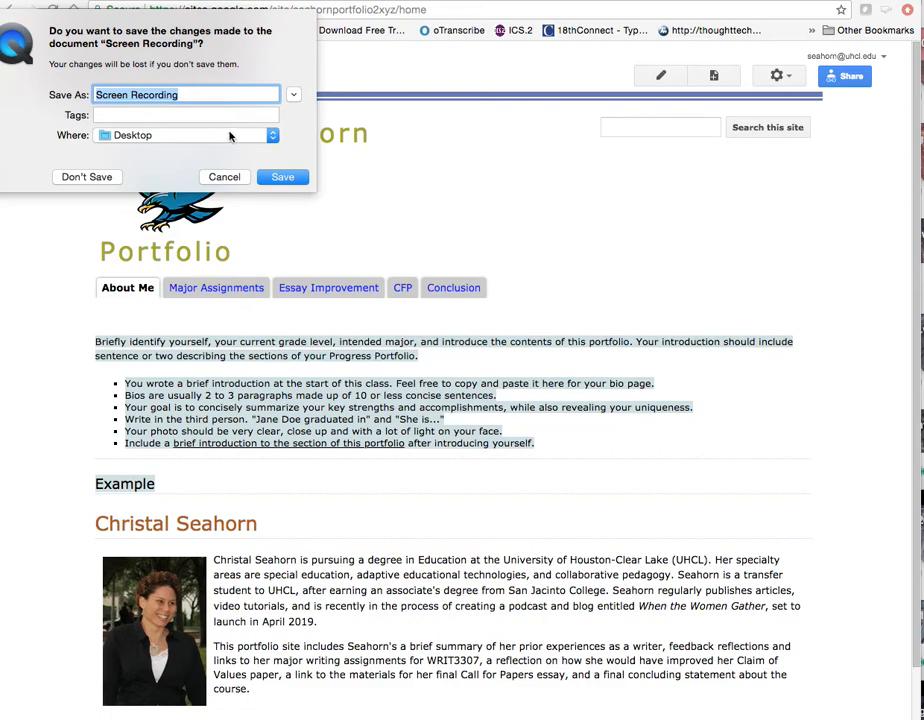
pyautogui.click(240, 181)
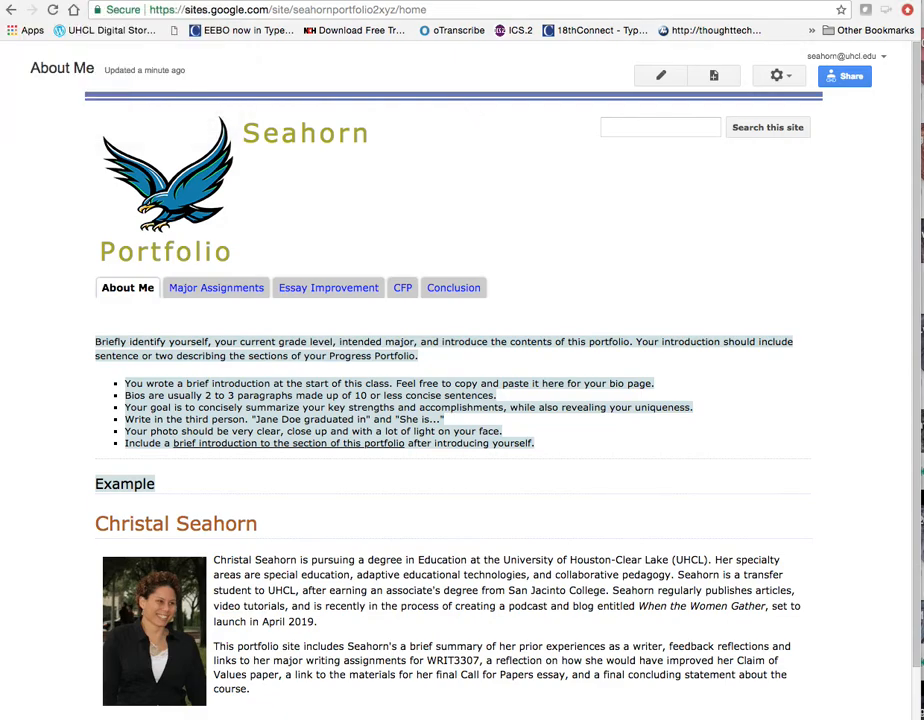
pyautogui.moveTo(331, 712)
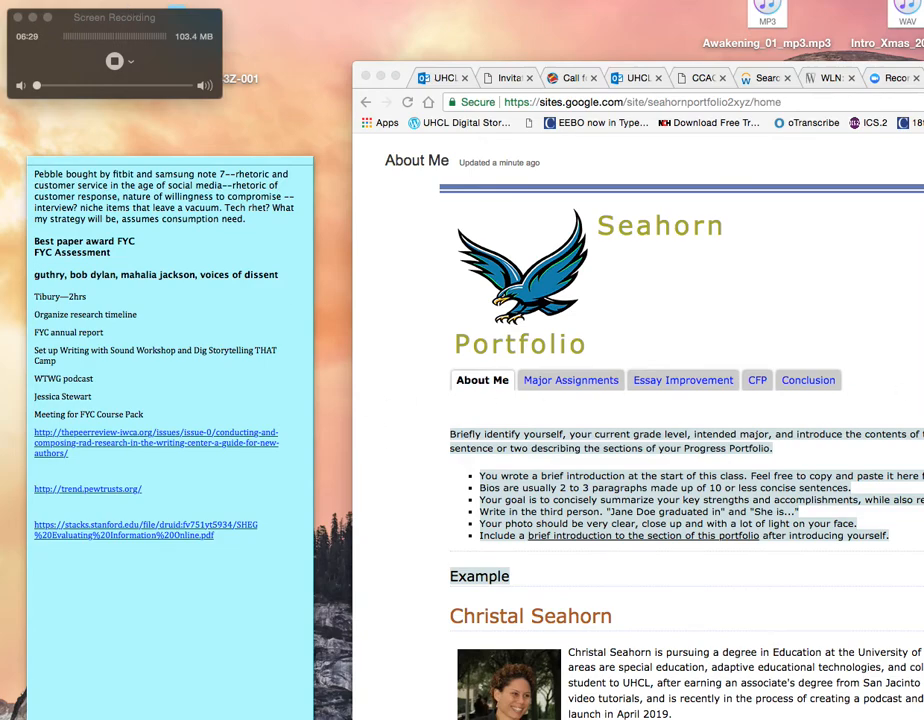
# - Bring QuickTime Player forward and browse its application and File menus
pyautogui.moveTo(547, 718)
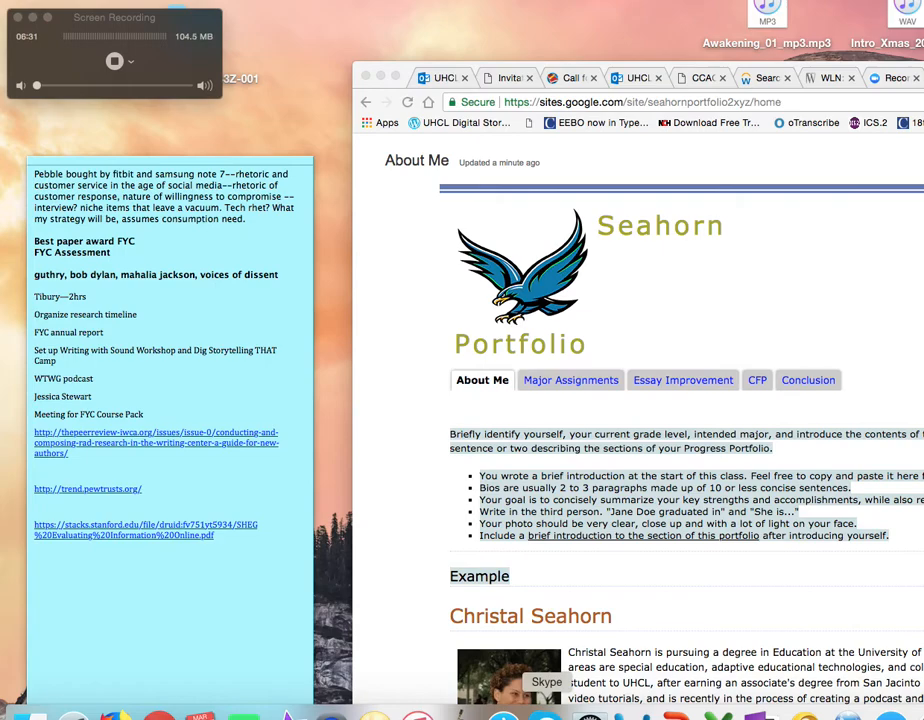
pyautogui.click(140, 19)
pyautogui.click(48, 1)
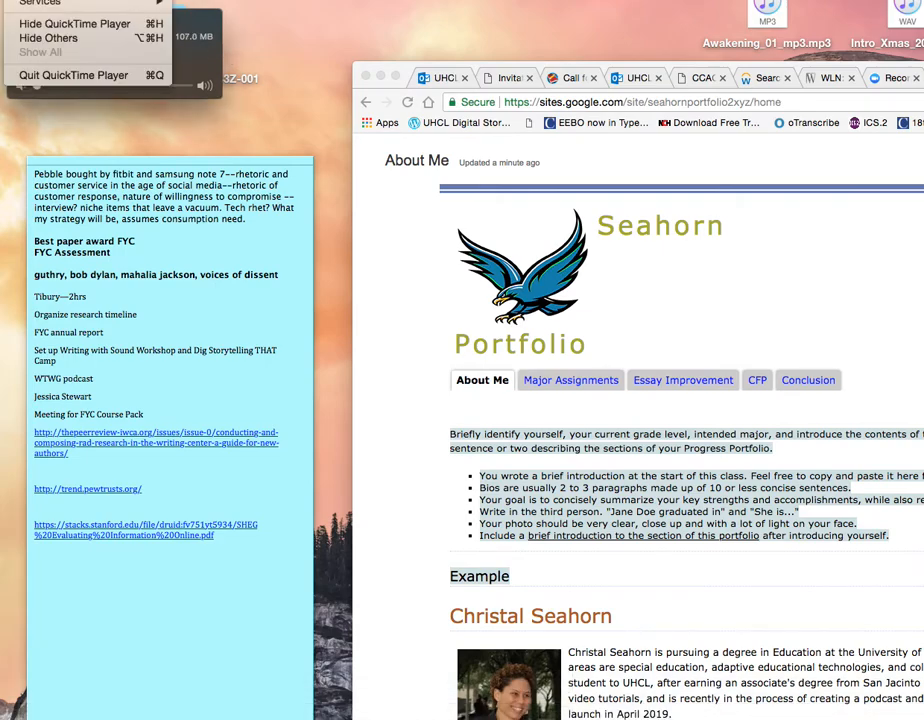
pyautogui.moveTo(124, 1)
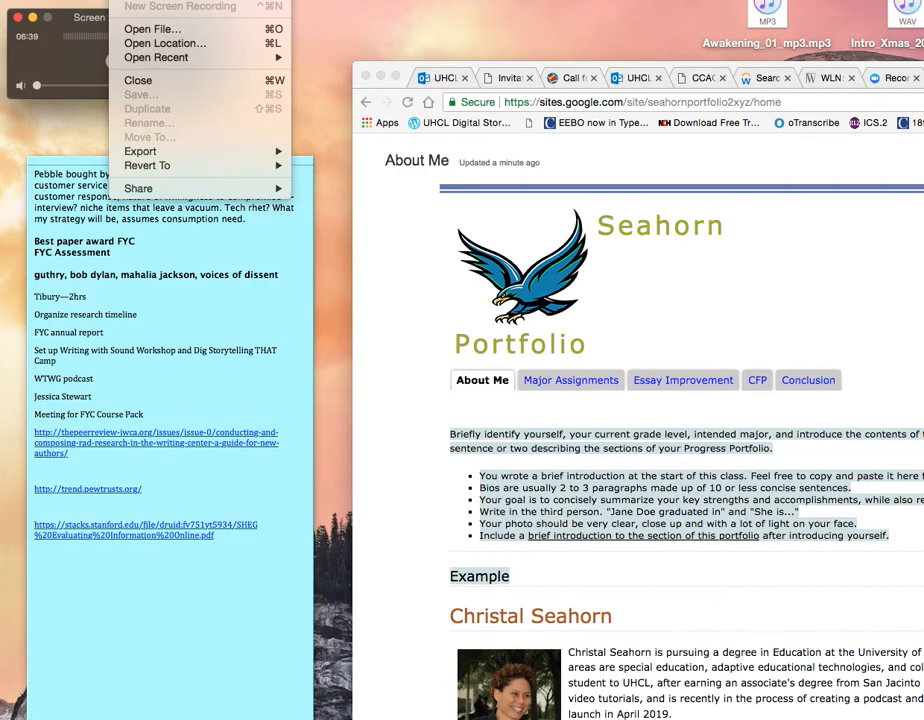
pyautogui.moveTo(171, 63)
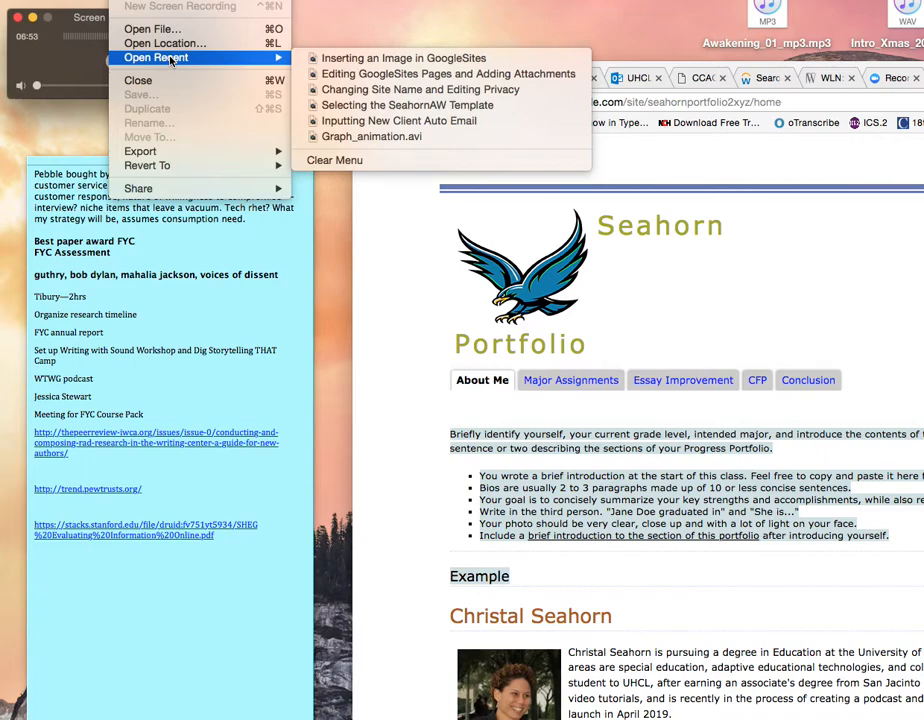
pyautogui.moveTo(60, 0)
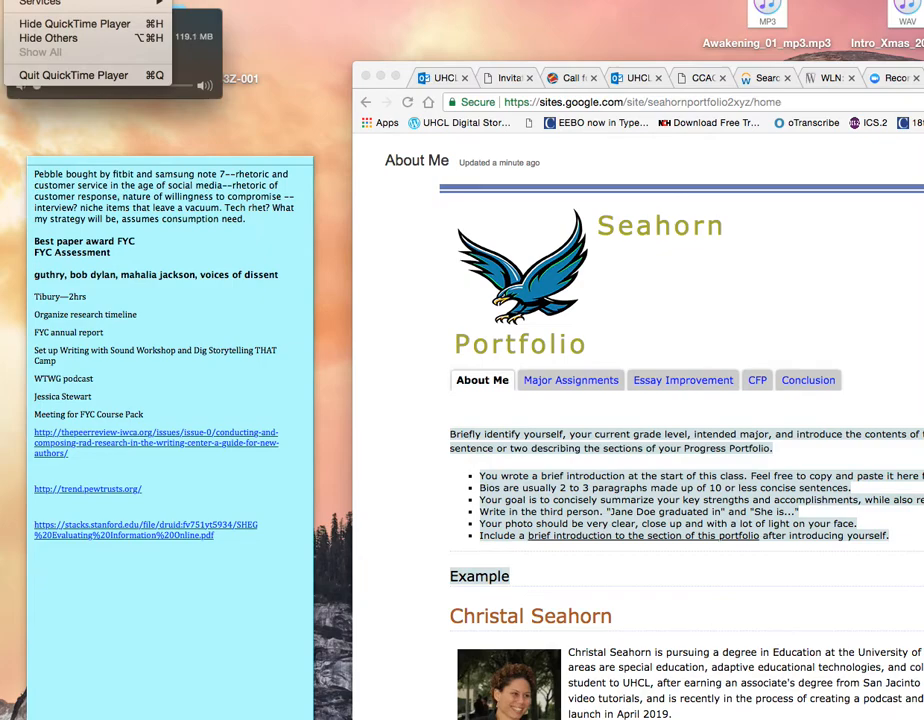
# - Drag the Chrome window up and left to cover the sticky notes
pyautogui.click(700, 290)
pyautogui.moveTo(500, 718)
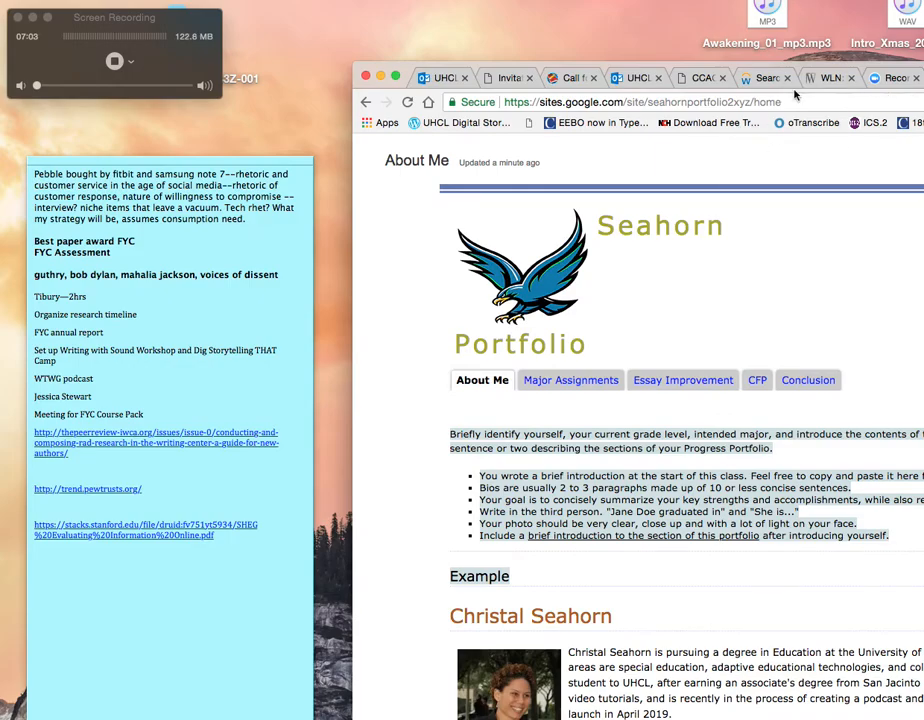
pyautogui.moveTo(923, 70); pyautogui.dragTo(726, 3)
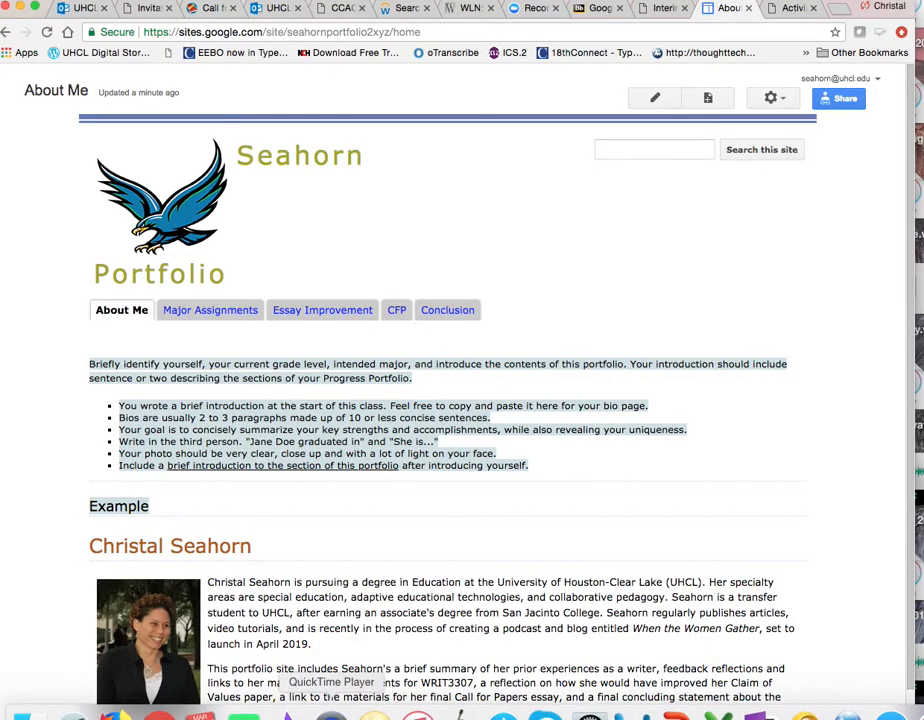
# - Quit QuickTime Player from its application menu to stop the screen recording
pyautogui.click(331, 714)
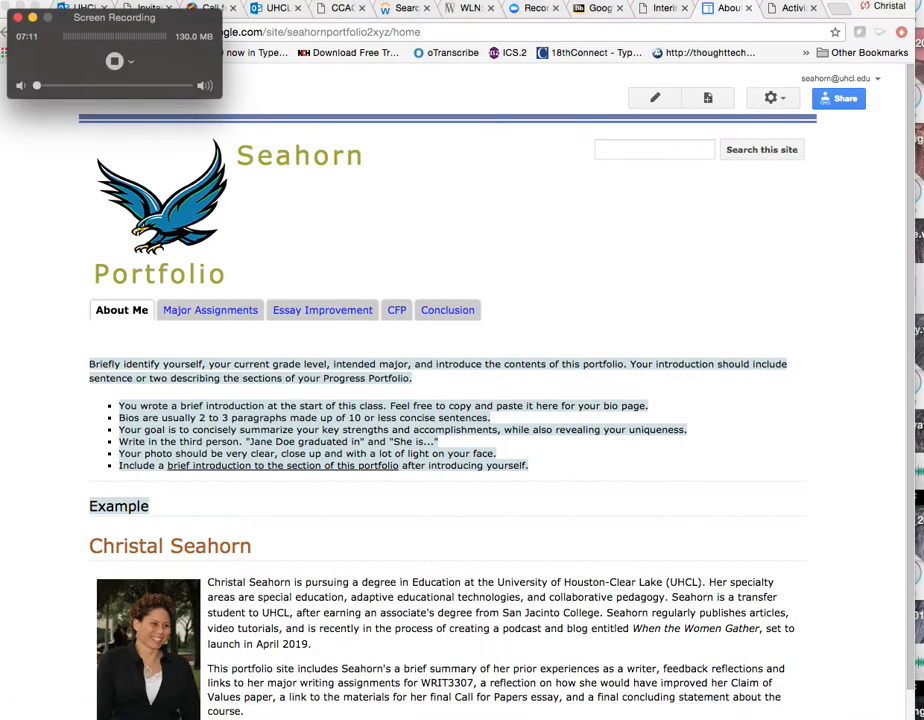
pyautogui.click(48, 1)
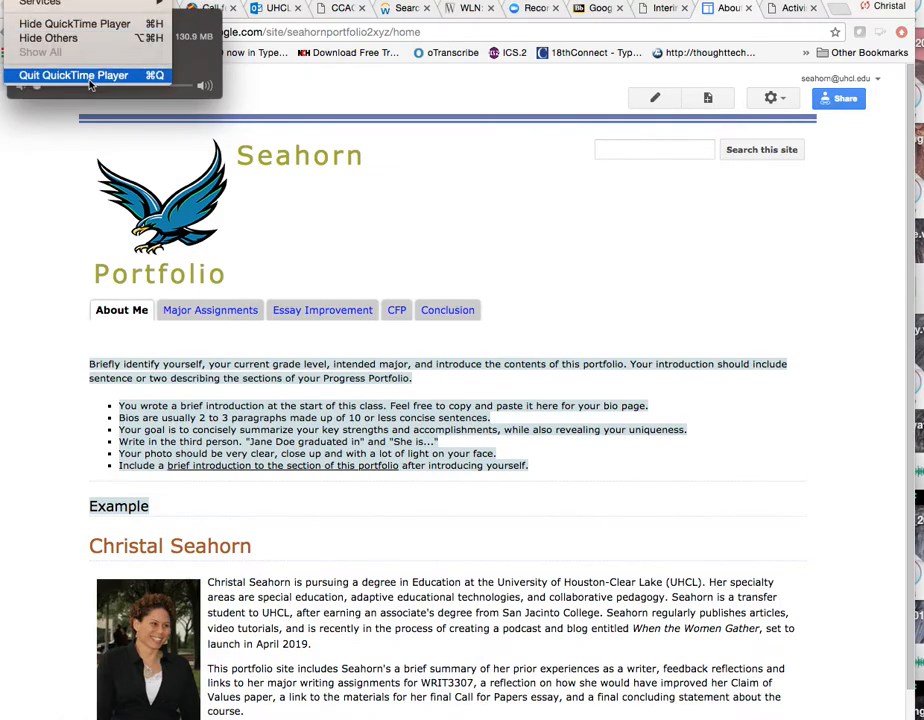
pyautogui.click(120, 78)
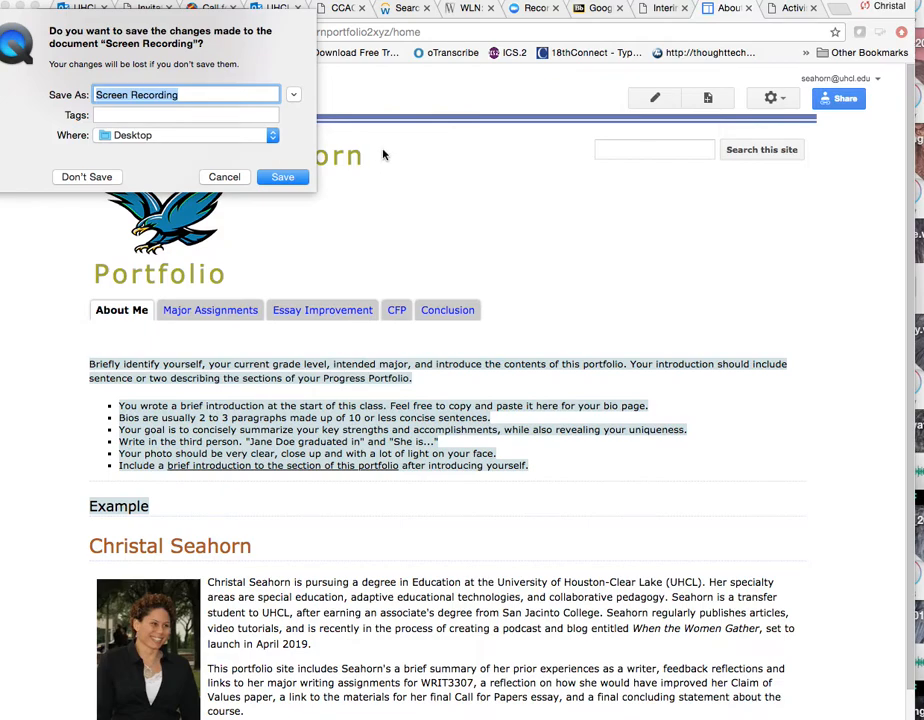
# - Name the recording 'Inserting a Hyperlink in GoogleSites' for saving to the Desktop
pyautogui.write('Inserting ')
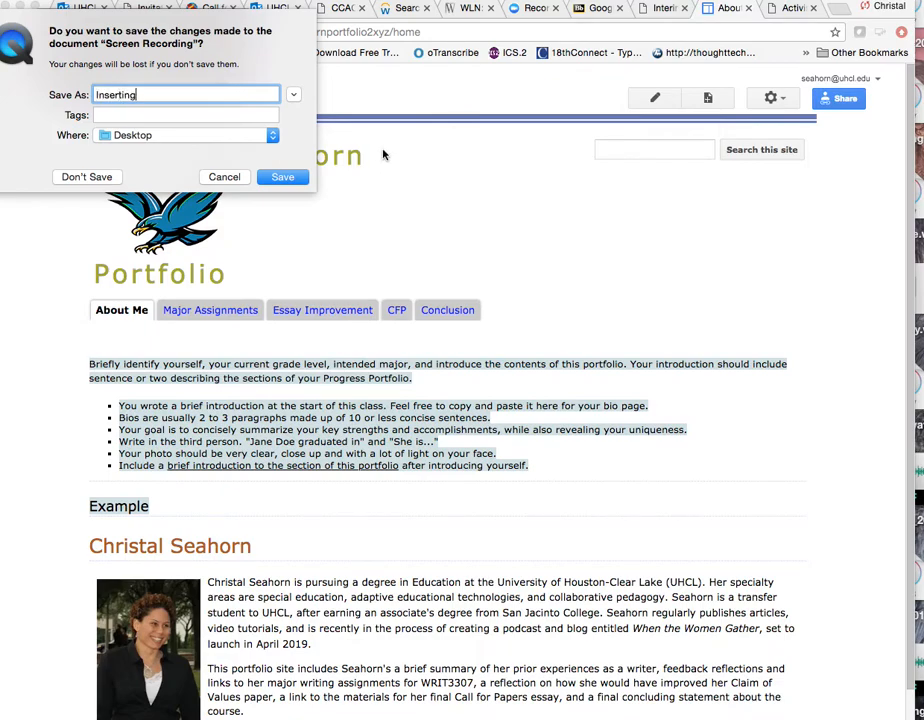
pyautogui.write('a Hyperlink in Goolg')
pyautogui.press('BackSpace')
pyautogui.press('BackSpace')
pyautogui.write('leSites')
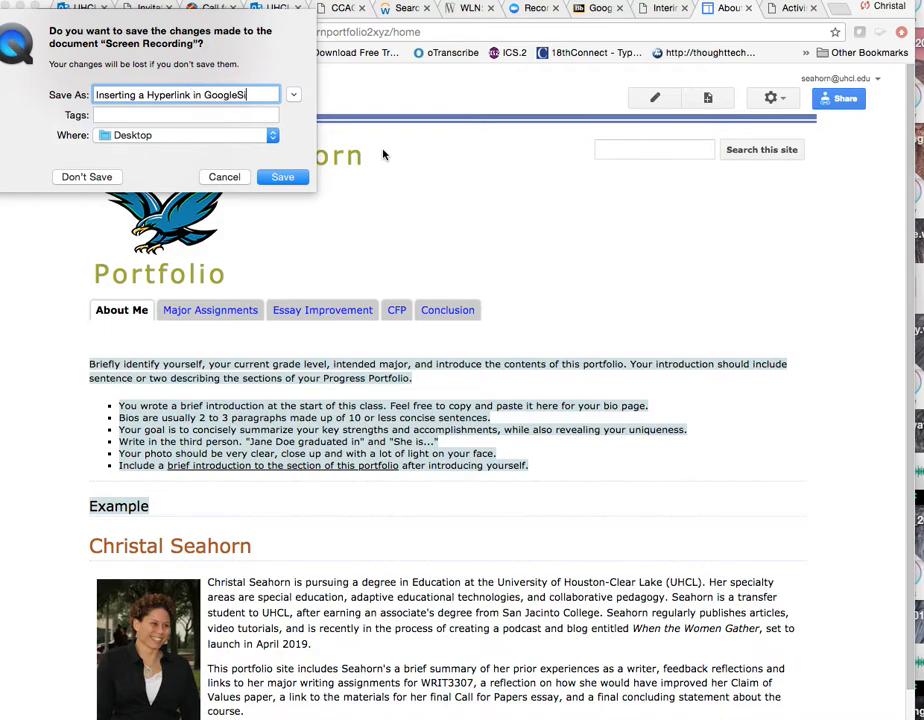